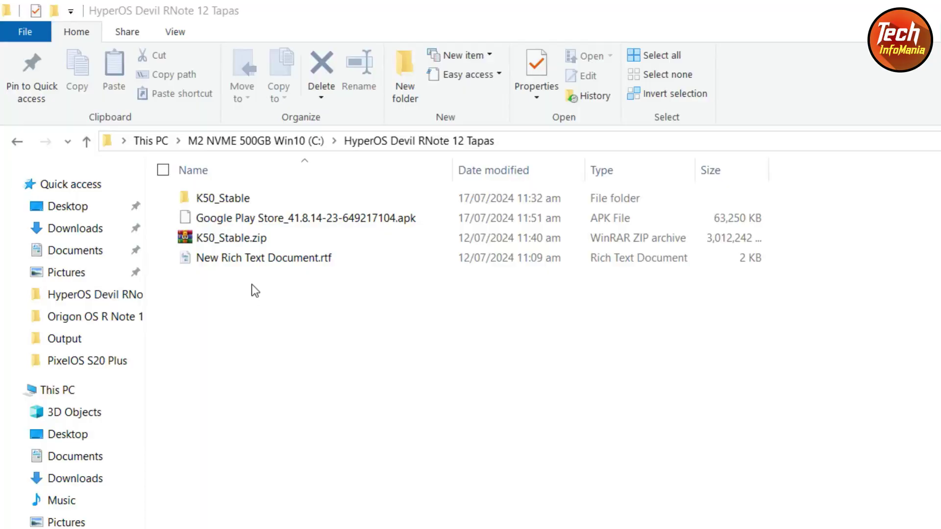
Select the 2.87 GB K50_Stable.zip archive and bring up its WinRAR extract options
left_click(232, 238)
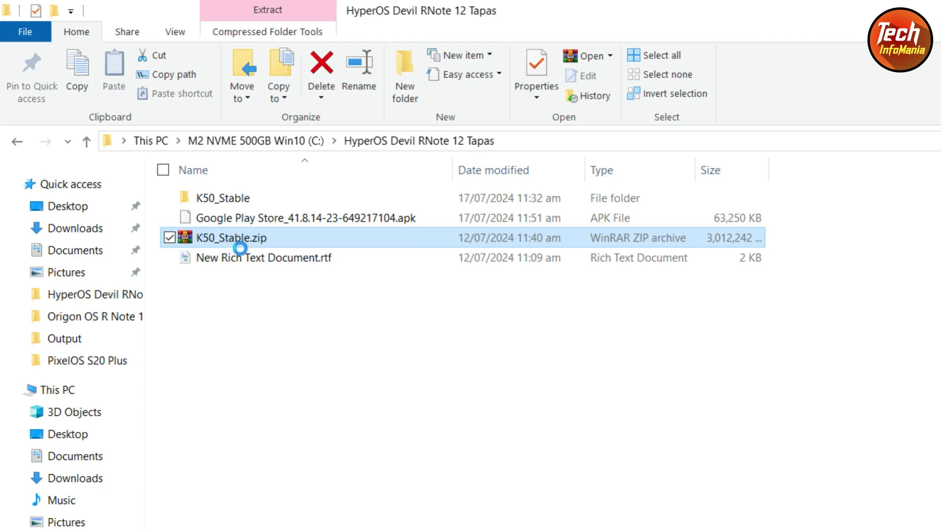
right_click(239, 248)
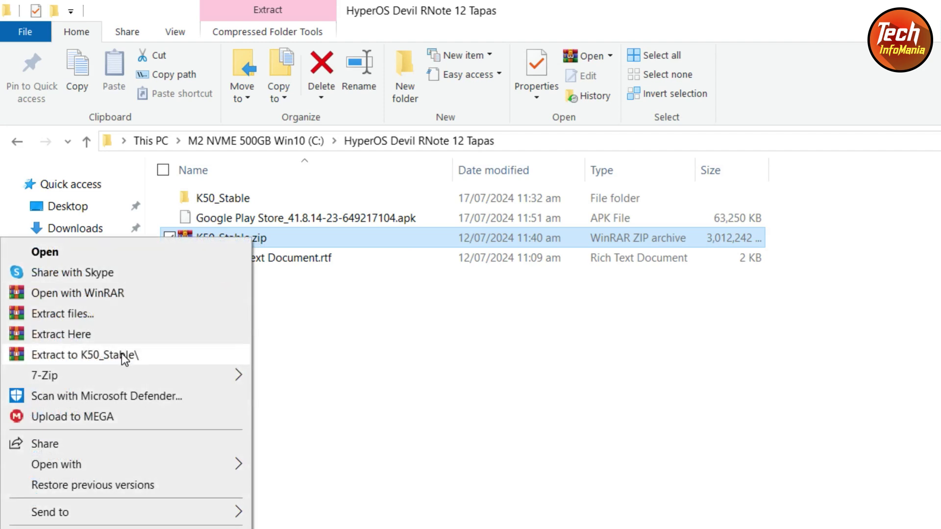
Dismiss the archive menu, leaving the Google Play Store APK selected
left_click(329, 340)
left_click(232, 223)
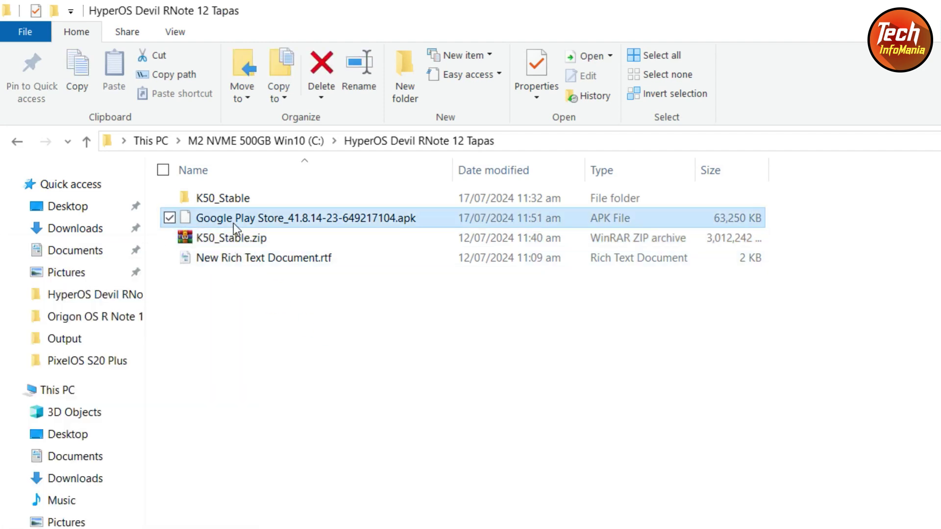
mouse_move(294, 218)
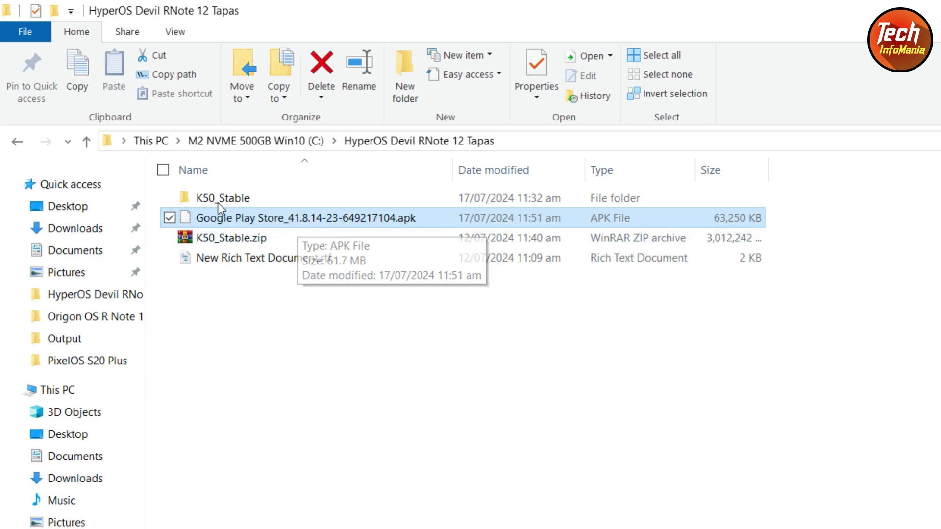
left_click(211, 237)
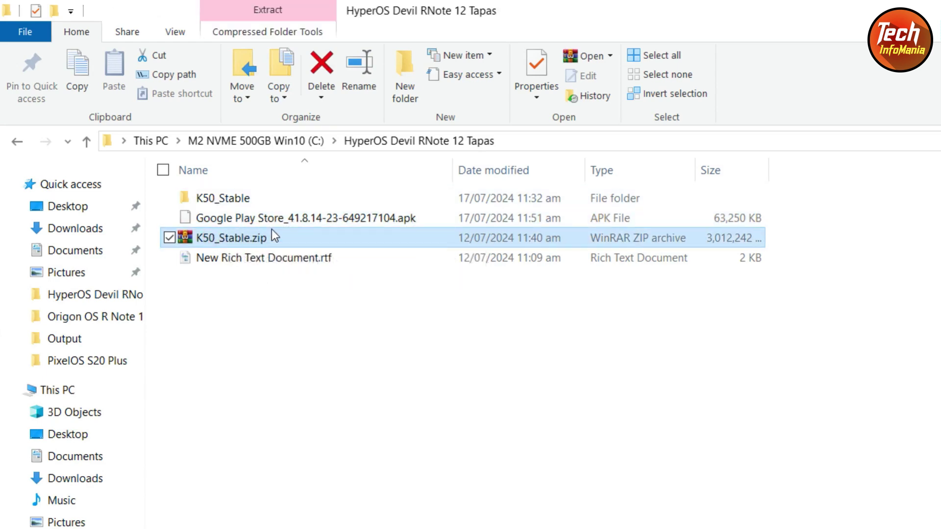
left_click(225, 220)
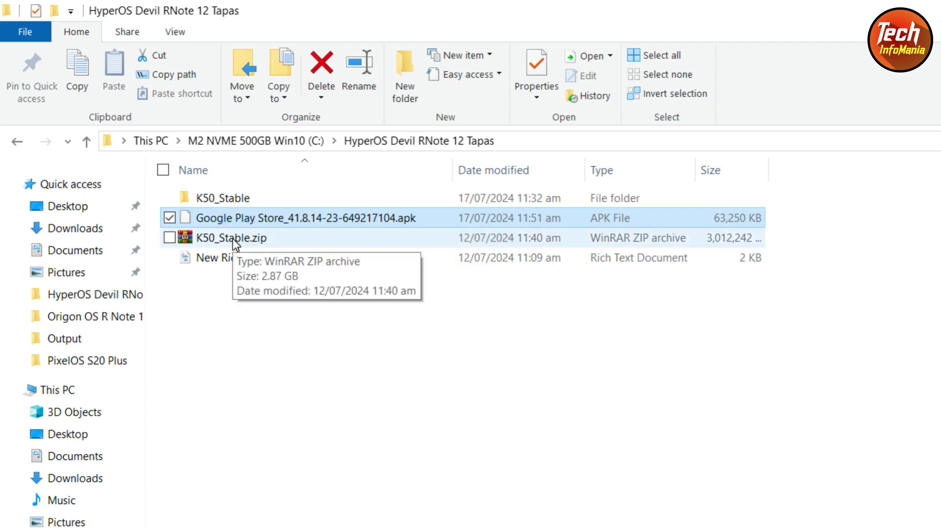
Open the K50_Stable folder and widen the Name column to show full file names
double_click(219, 200)
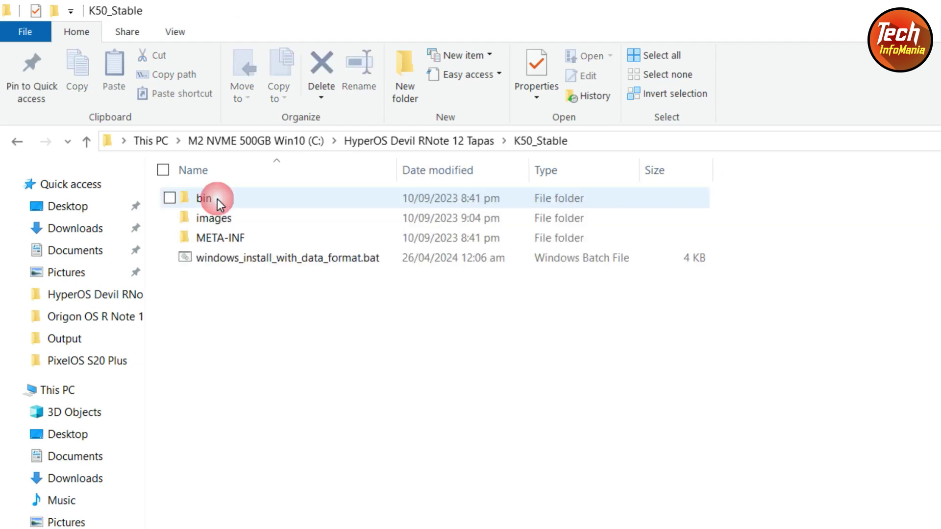
left_click_drag(400, 177, 494, 180)
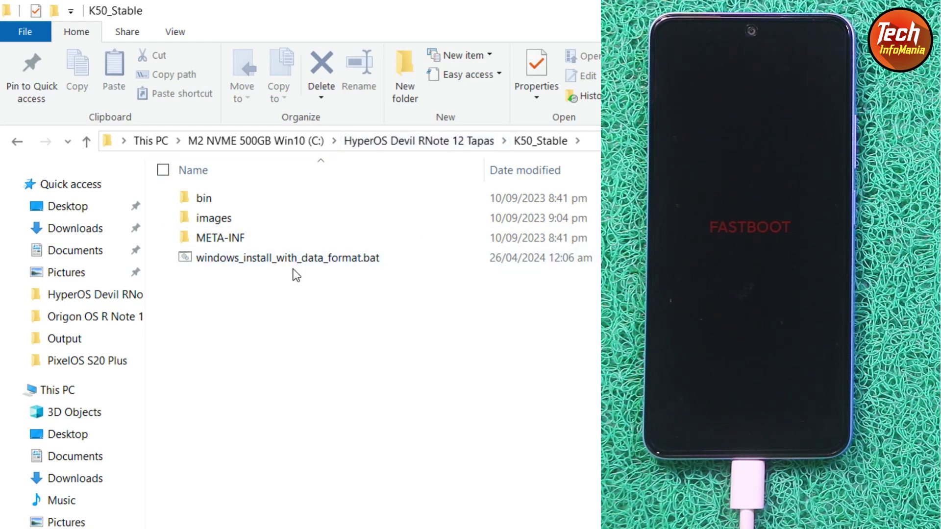
mouse_move(287, 257)
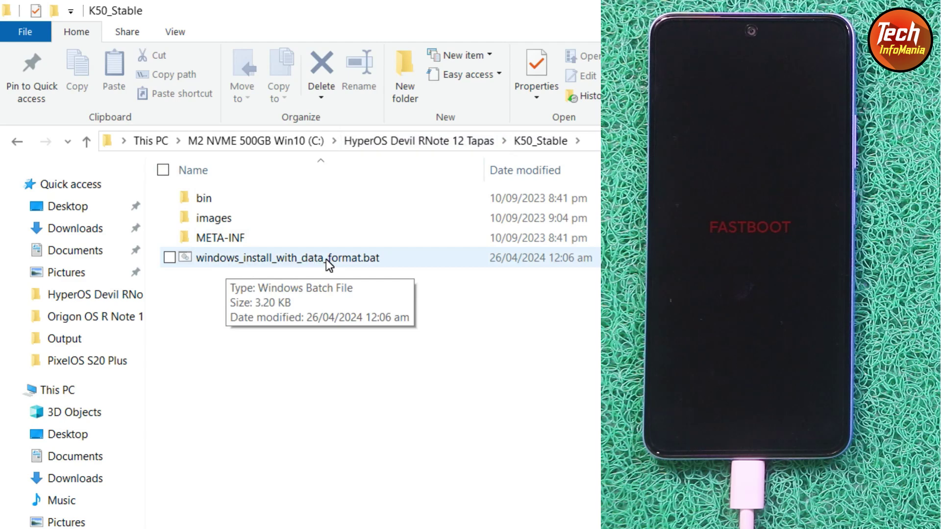
Run windows_install_with_data_format.bat, move its console beside the phone, and confirm the data wipe
double_click(292, 257)
left_click_drag(287, 130, 169, 15)
type("y")
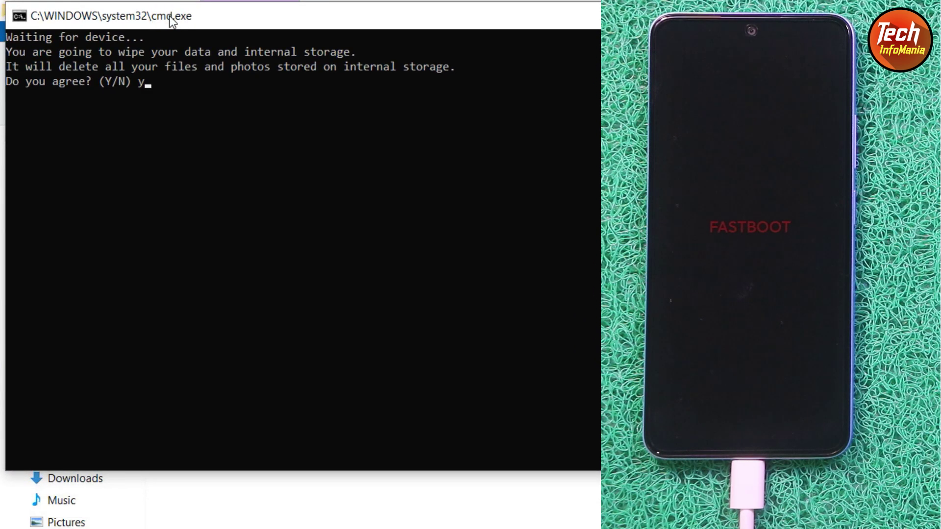
key("Return")
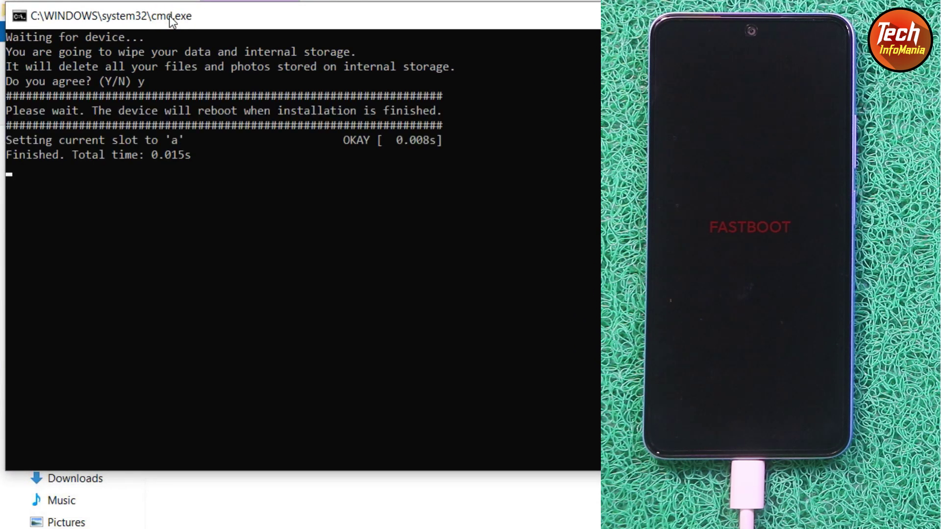